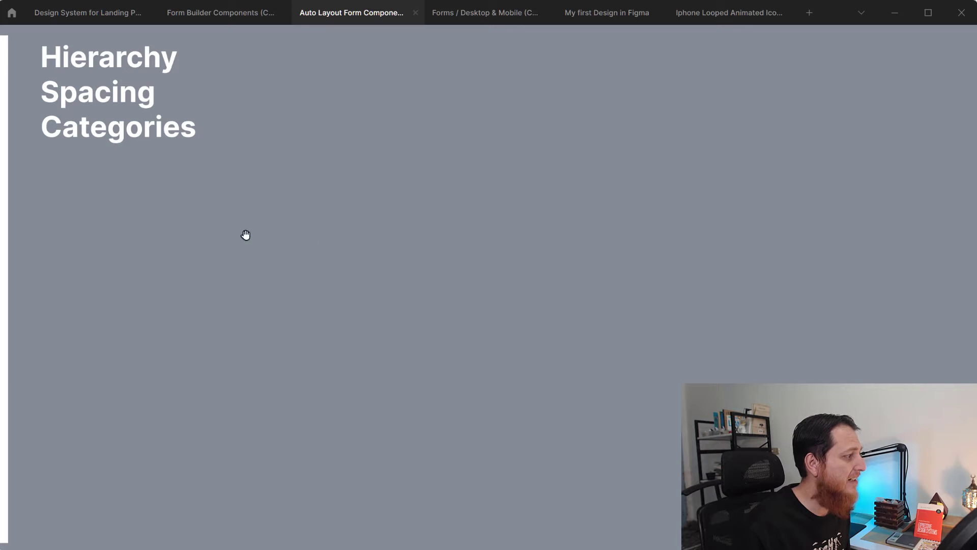
Bring both settings screens into view and inspect the left screen's General and Tap Options groups.
mouse_move(158, 216)
left_mouse_down()
mouse_move(737, 230)
mouse_move(769, 215)
left_mouse_up()
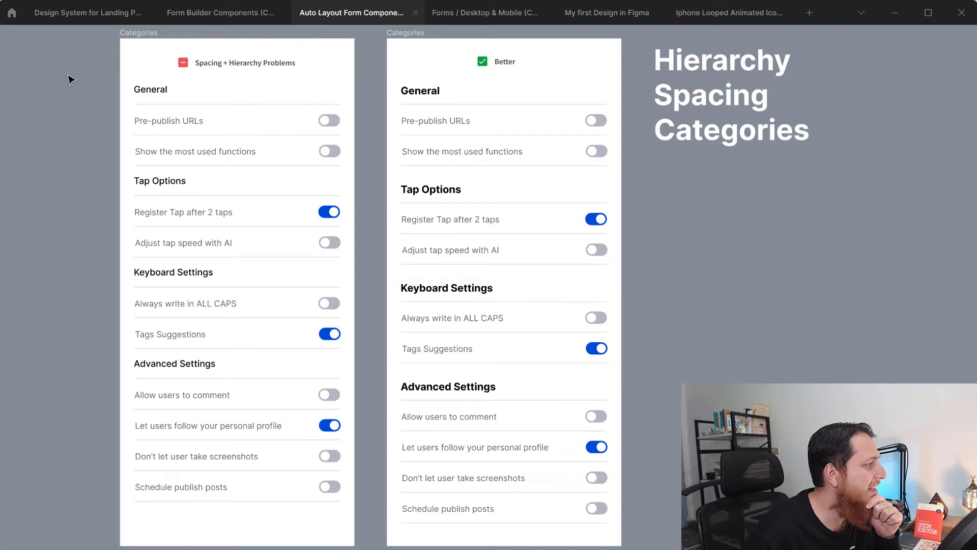
left_click(149, 96)
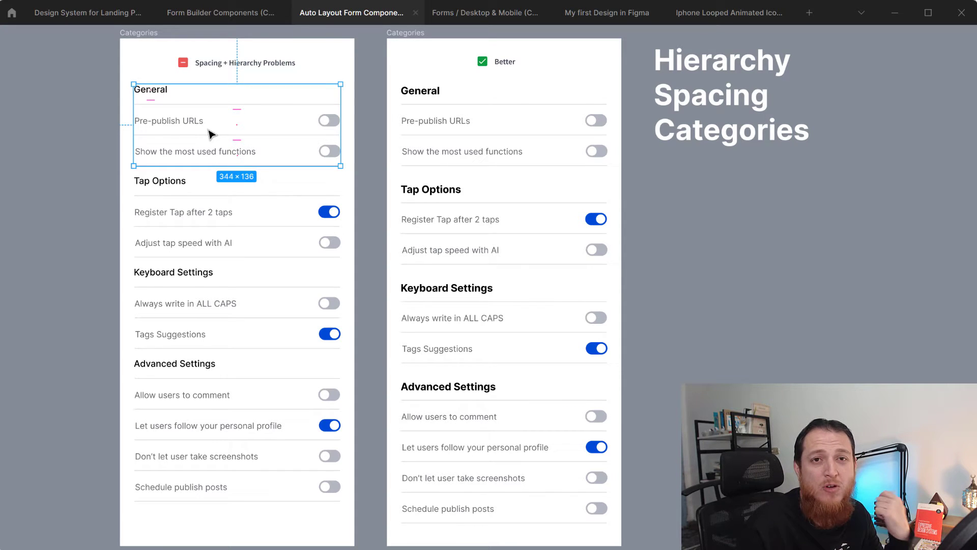
left_click(173, 182)
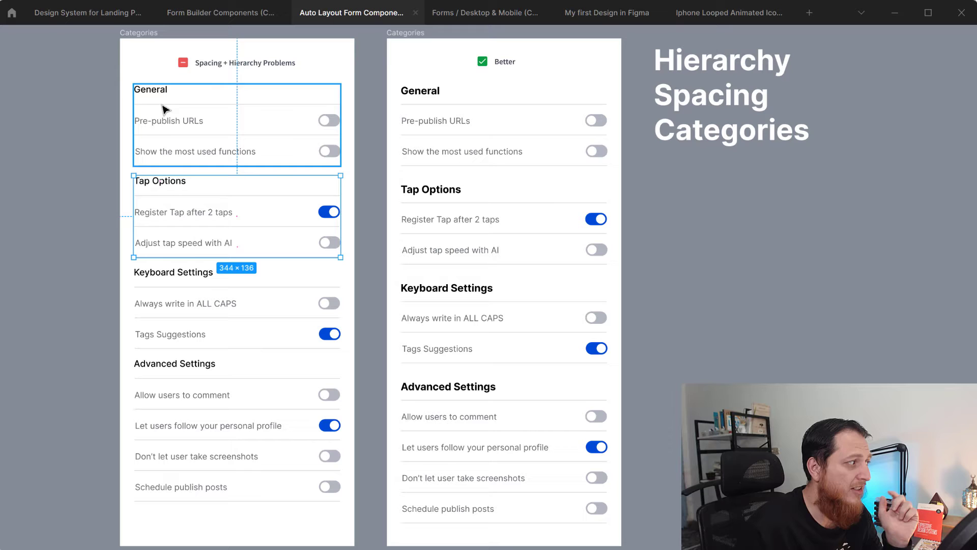
left_click(91, 148)
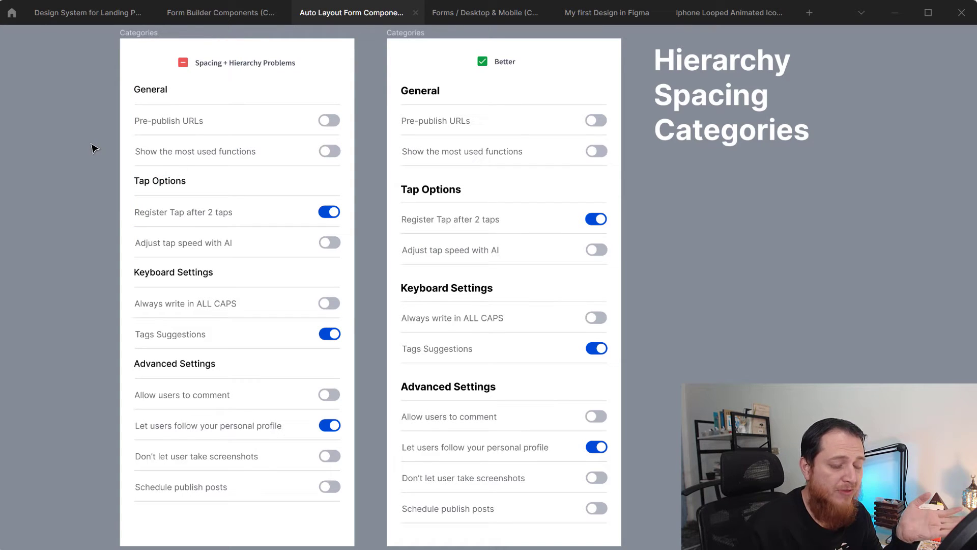
Measure the 16 px gap between the left screen's General and Tap Options groups.
left_click(154, 96)
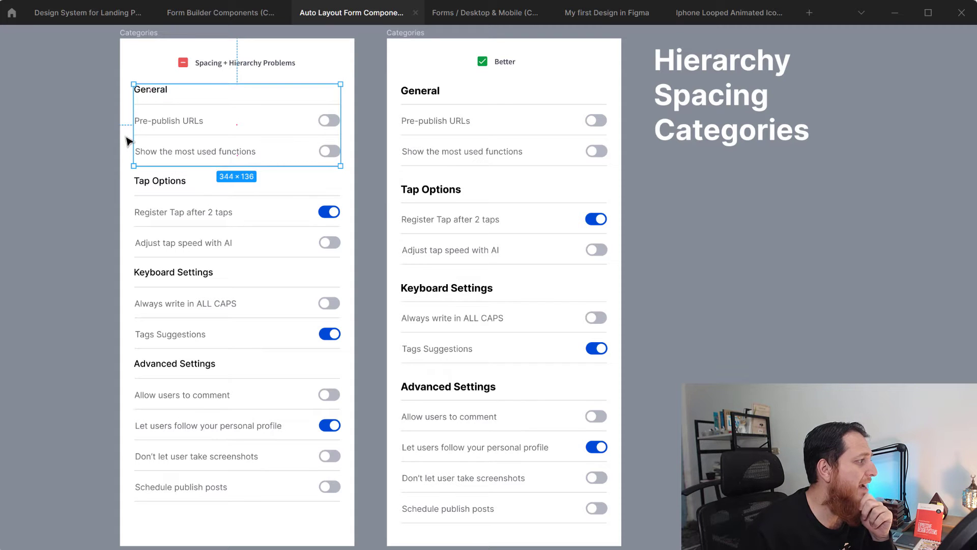
left_click(150, 189)
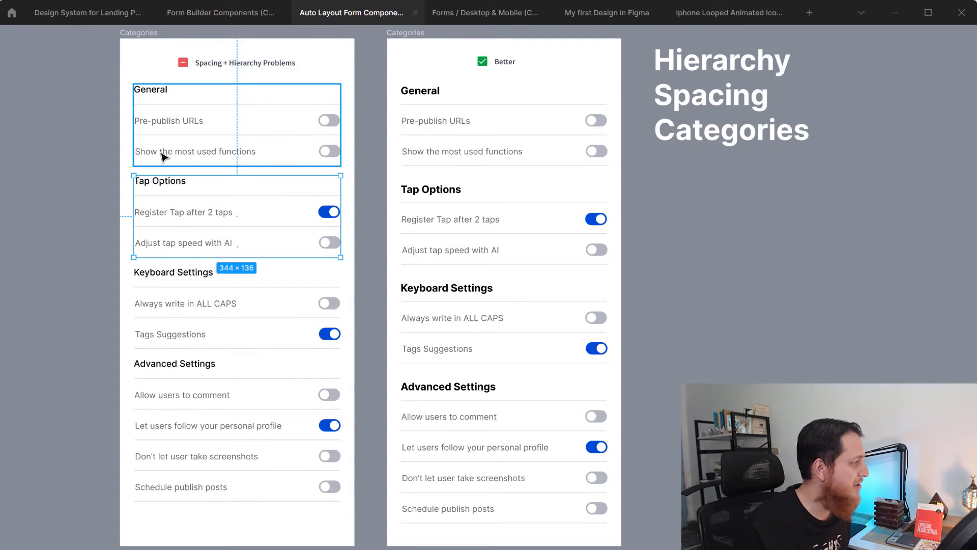
key("alt")
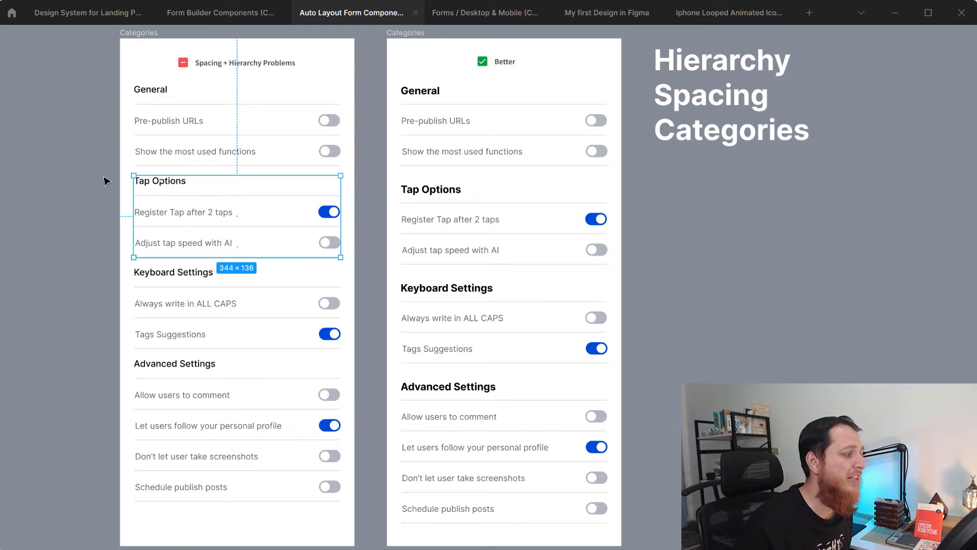
left_click(66, 217)
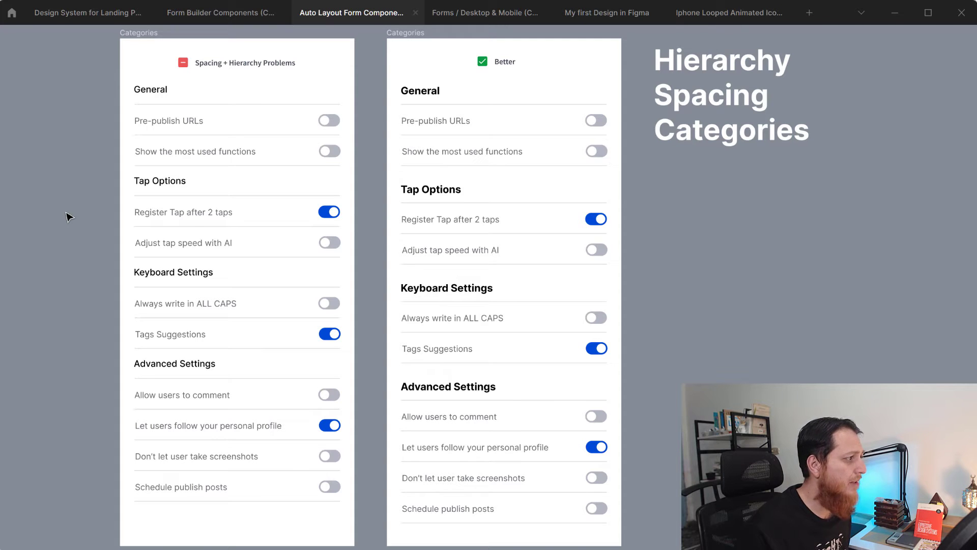
left_click(427, 97)
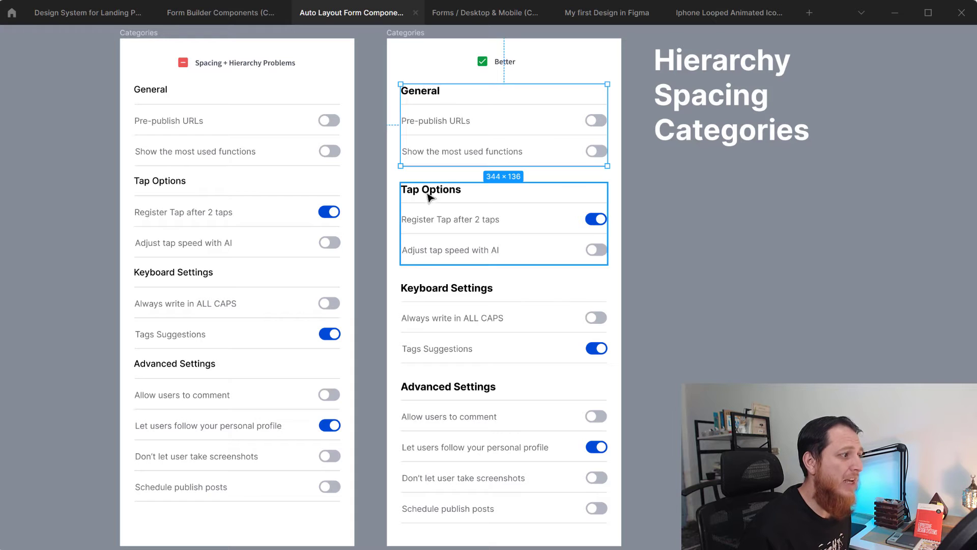
left_click(378, 194)
left_click(409, 191)
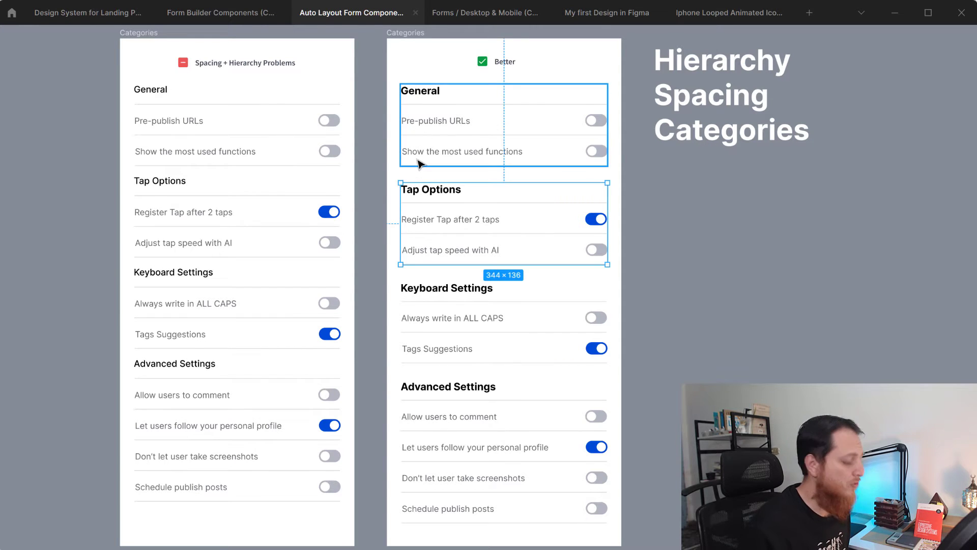
key("alt")
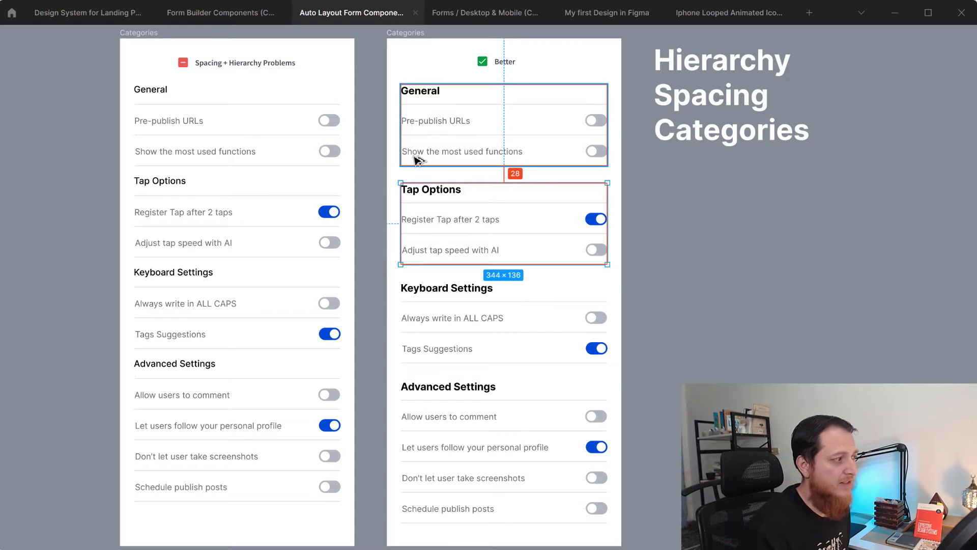
left_click(221, 212)
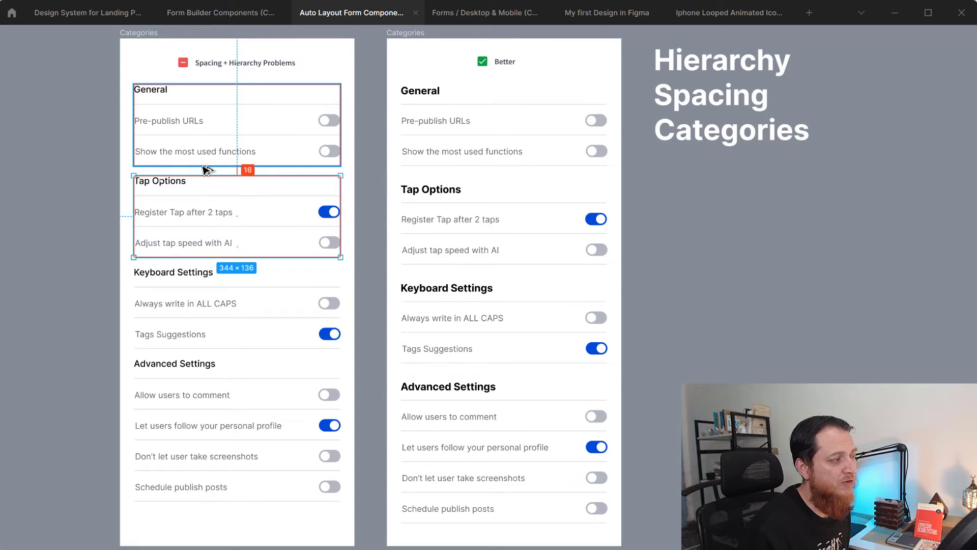
left_click(441, 193)
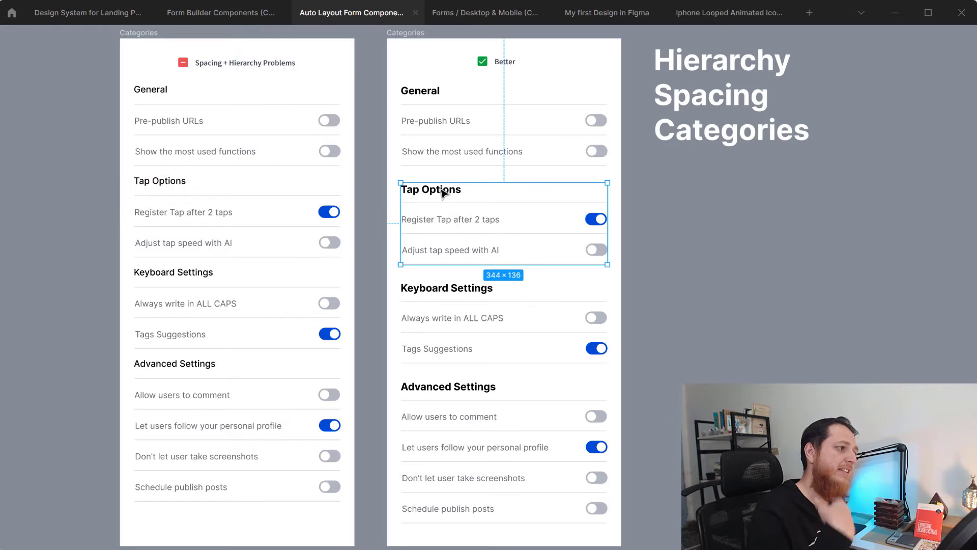
left_click(687, 222)
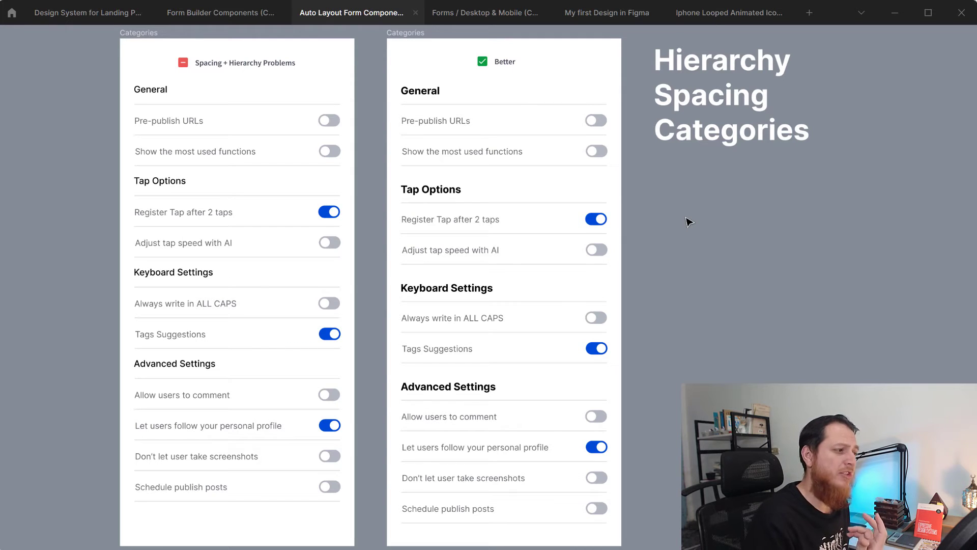
left_click(465, 195)
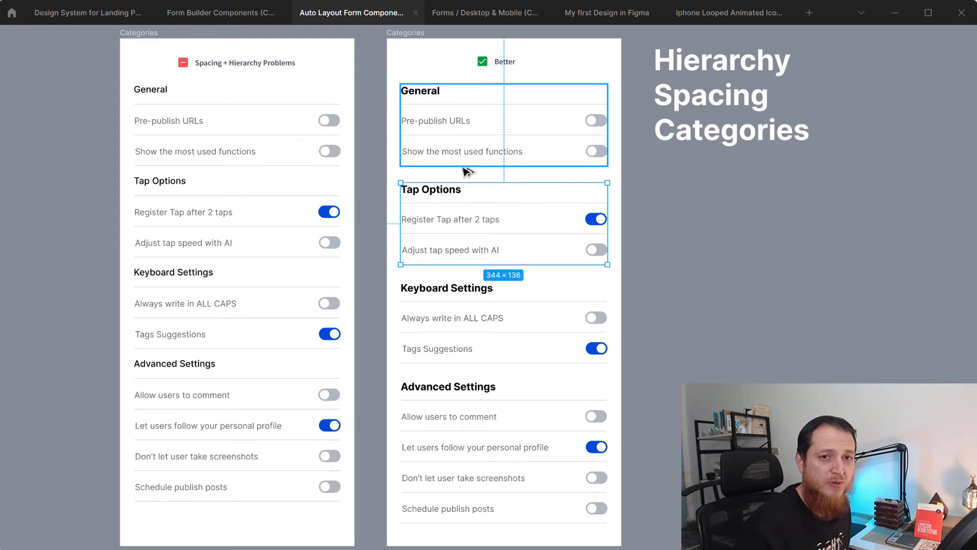
left_click(703, 215)
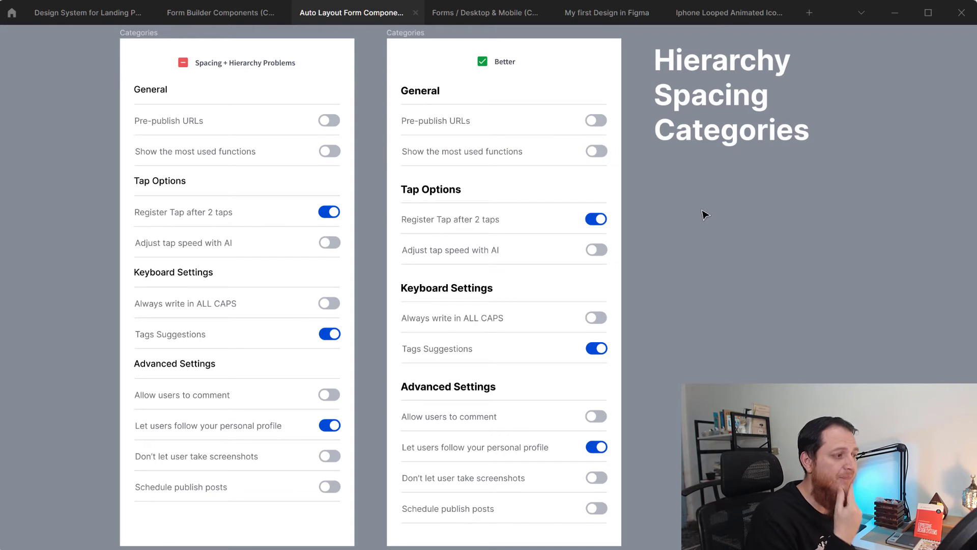
double_click(451, 222)
left_click(440, 223)
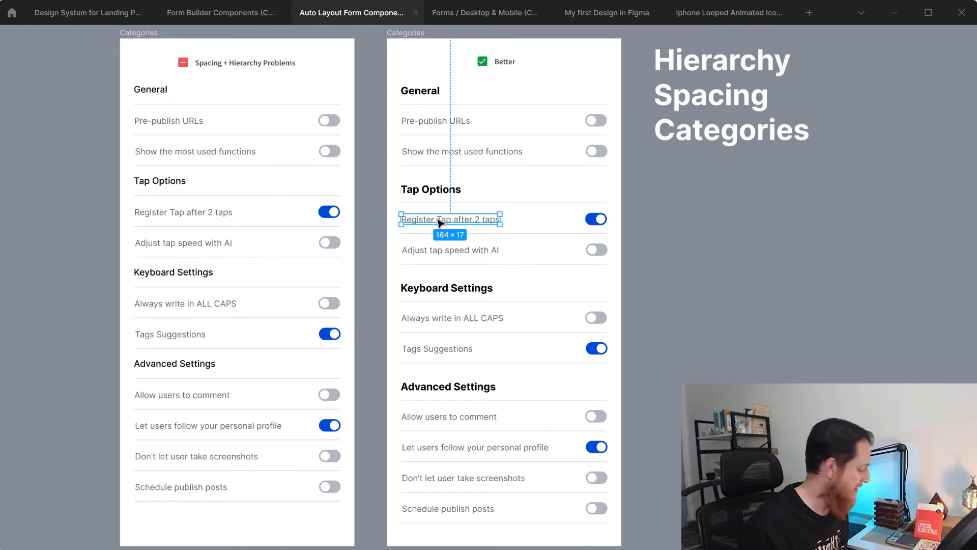
mouse_move(439, 223)
left_mouse_down()
mouse_move(451, 207)
mouse_move(444, 237)
mouse_move(451, 200)
left_mouse_up()
left_click(443, 127)
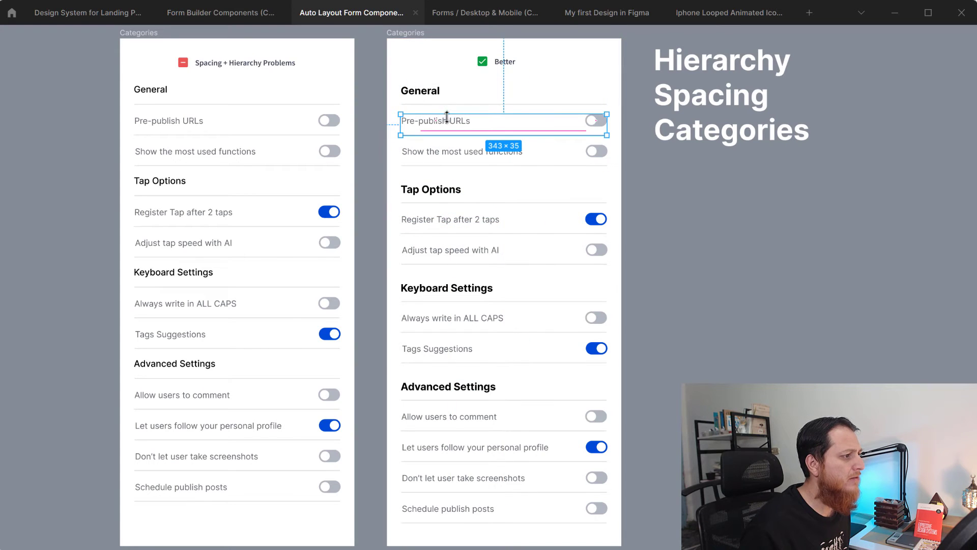
left_click(450, 125)
left_click_drag(451, 119, 451, 115)
left_click(719, 212)
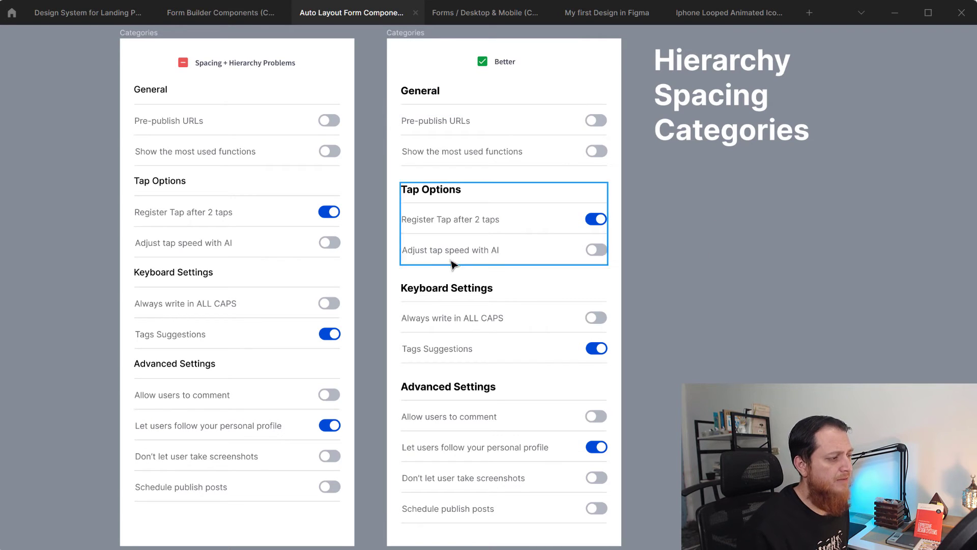
left_click(430, 229)
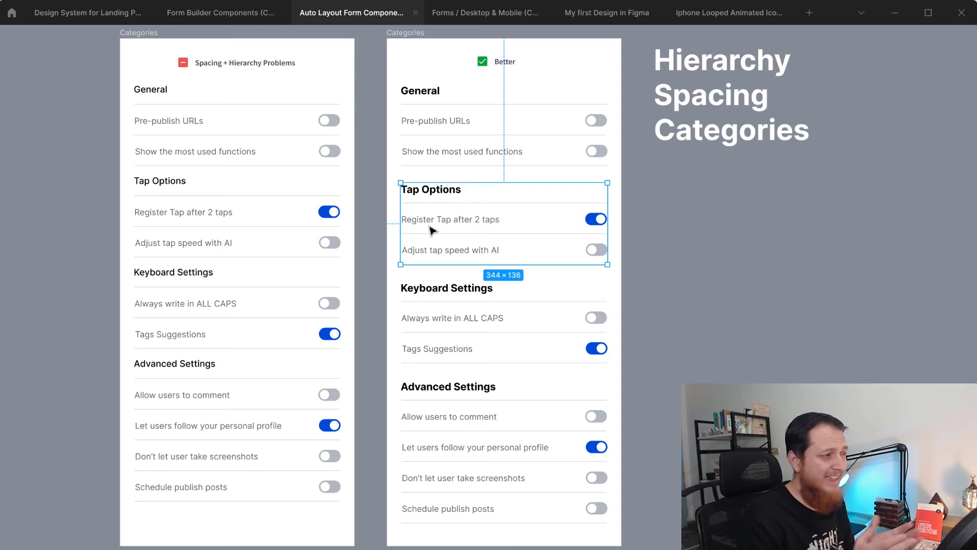